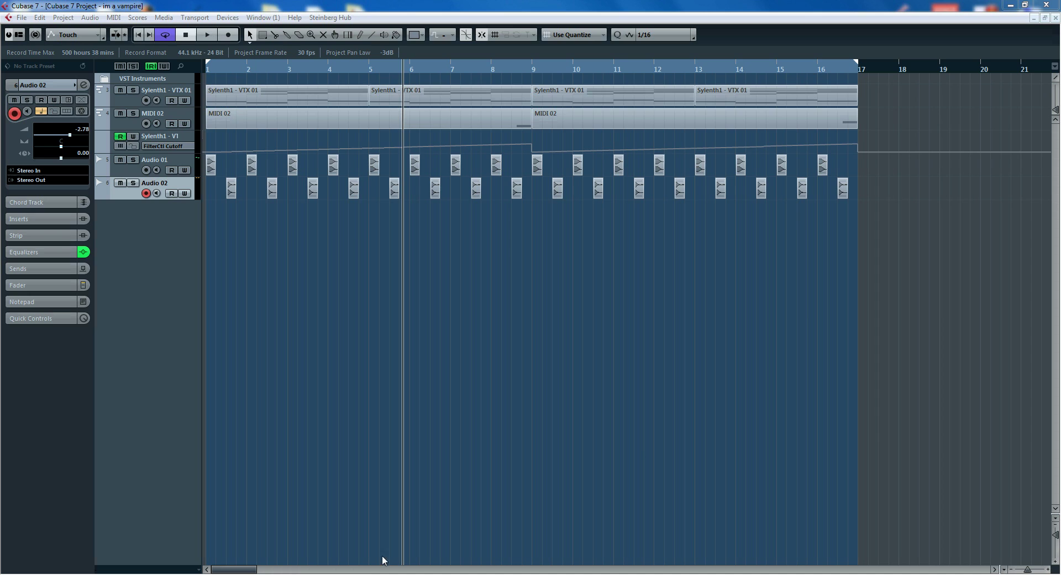
# Step: Bring VoiceMeeter forward, showing the headset mic at 3.5 dB routed to the Scarlett 2i2 USB
pyautogui.hotkey('alt', 'Tab')
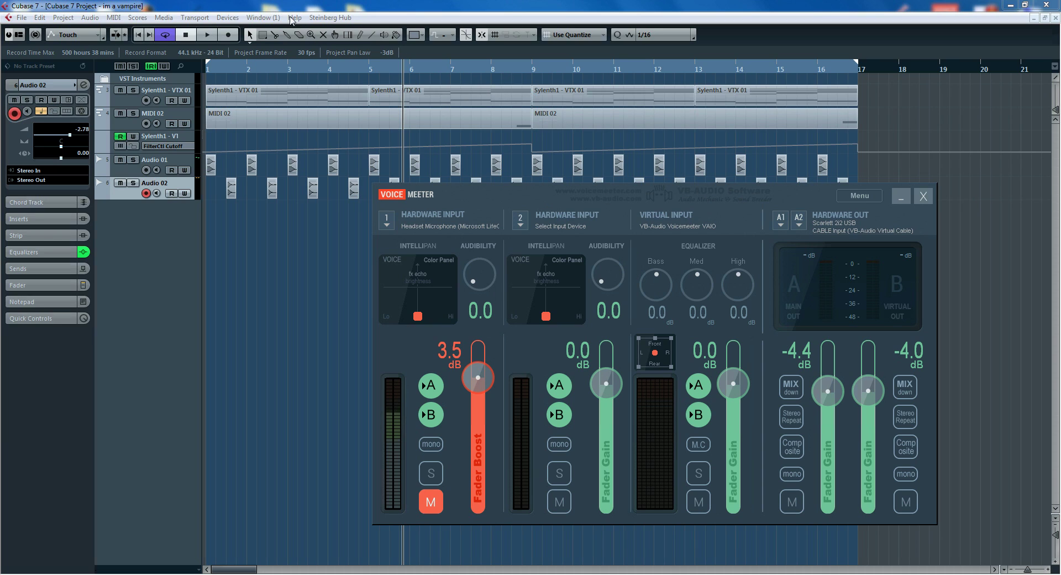
# Step: In Device Setup's VST Audio System page, keep Voicemeeter Virtual ASIO as the ASIO driver and confirm
pyautogui.click(235, 19)
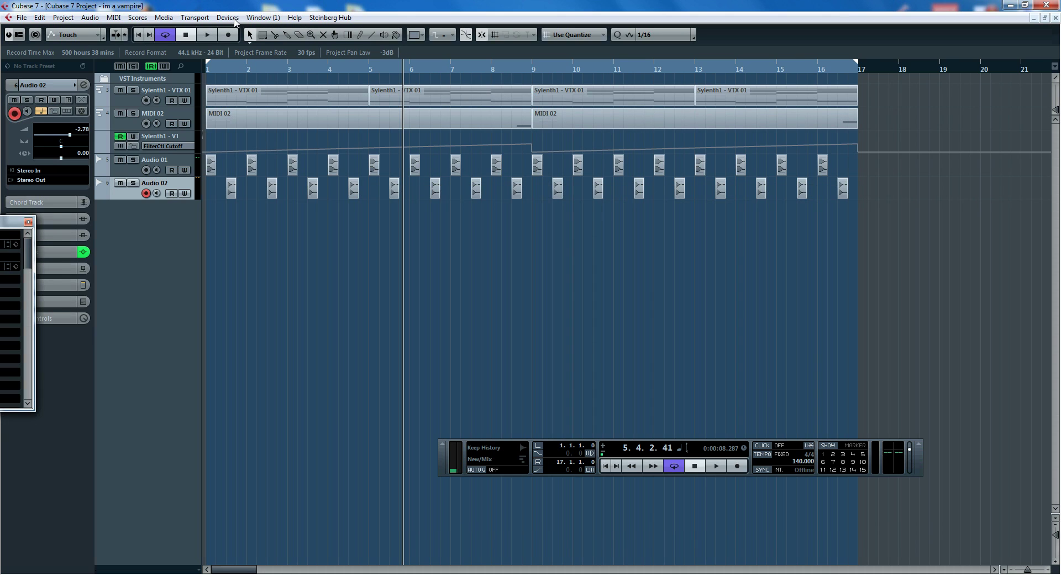
pyautogui.click(234, 18)
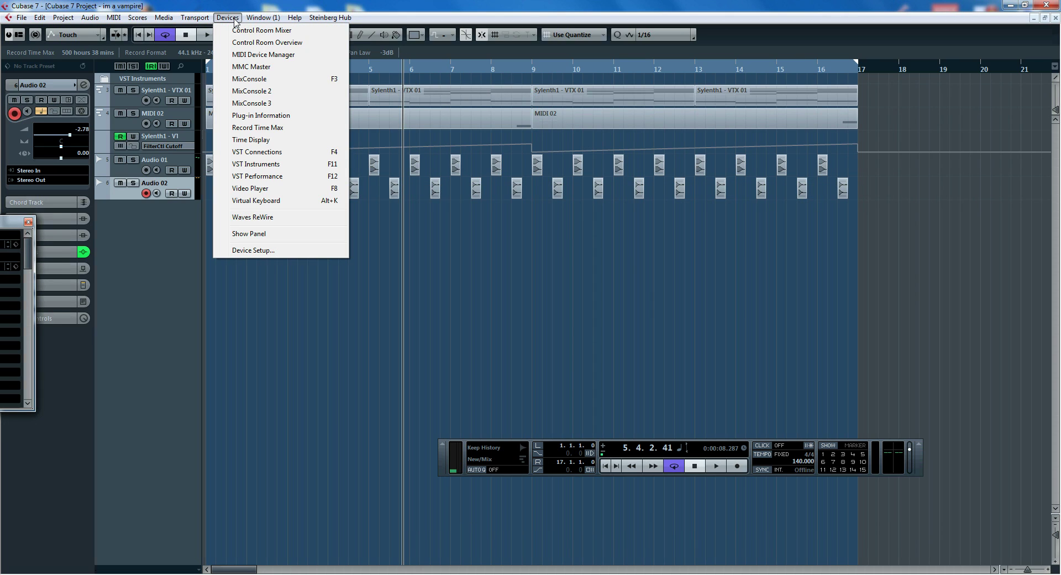
pyautogui.click(276, 252)
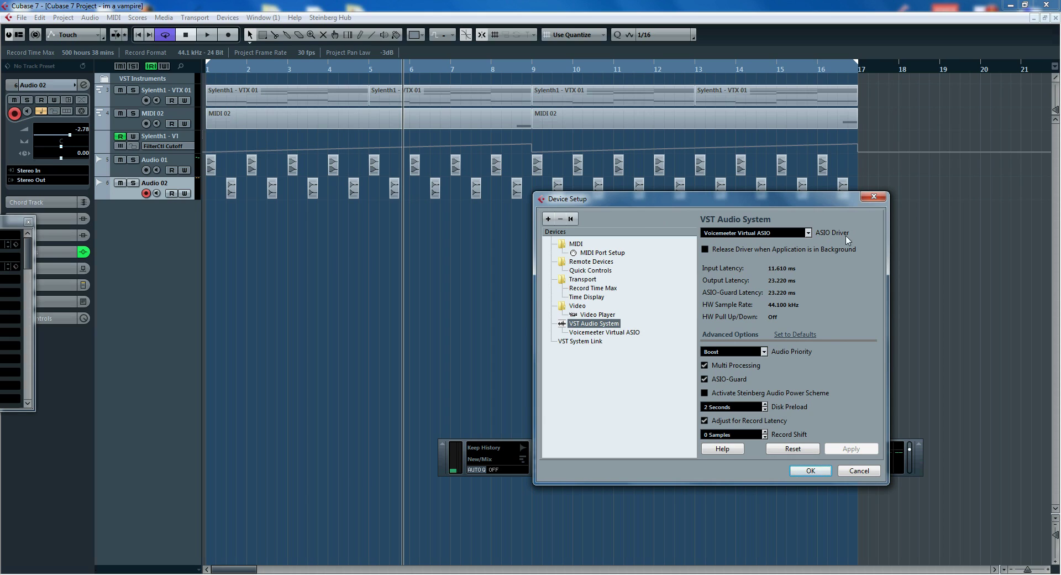
pyautogui.click(808, 234)
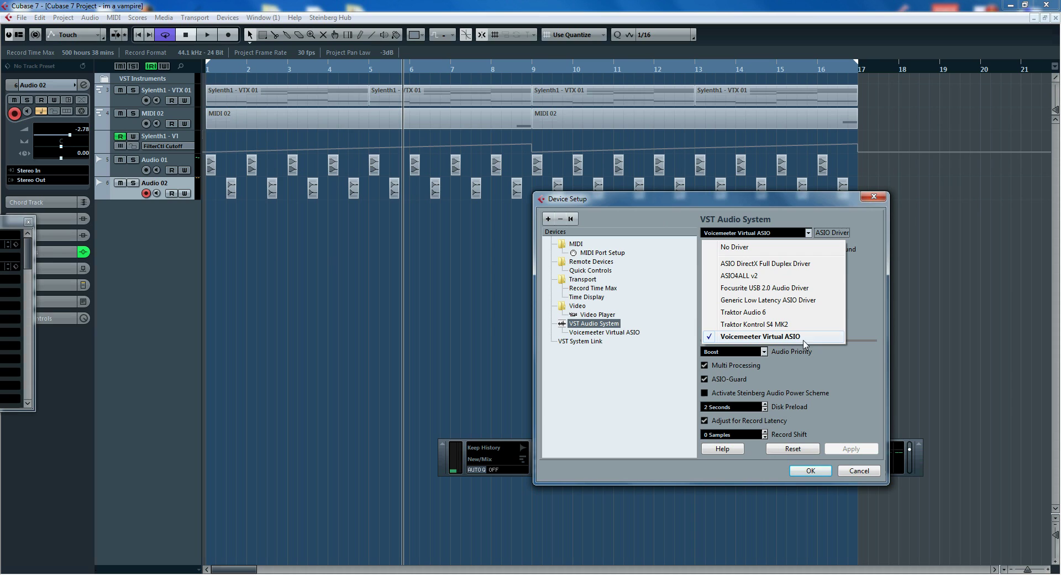
pyautogui.click(823, 473)
pyautogui.click(822, 471)
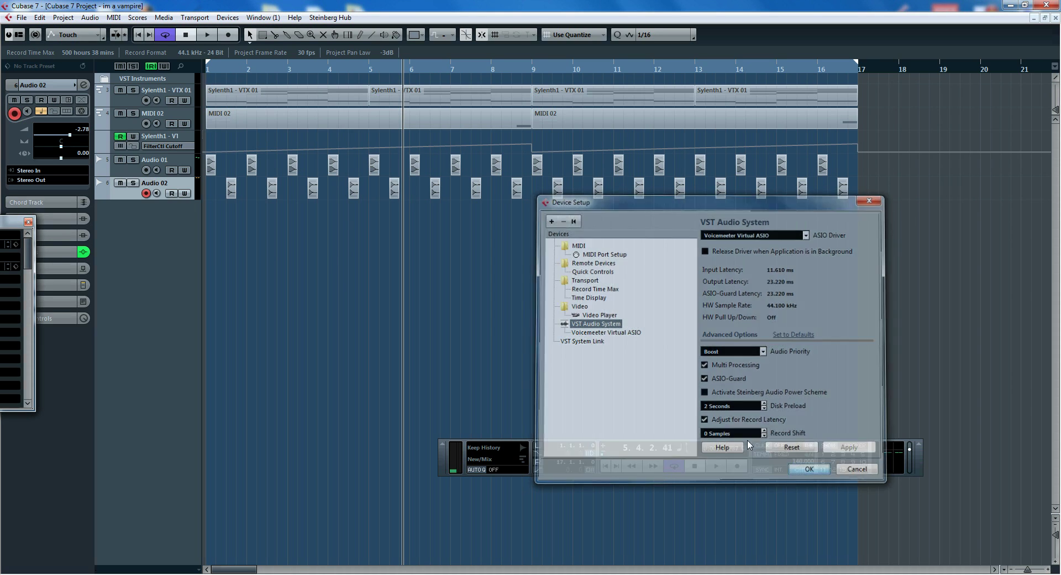
pyautogui.press('F4')
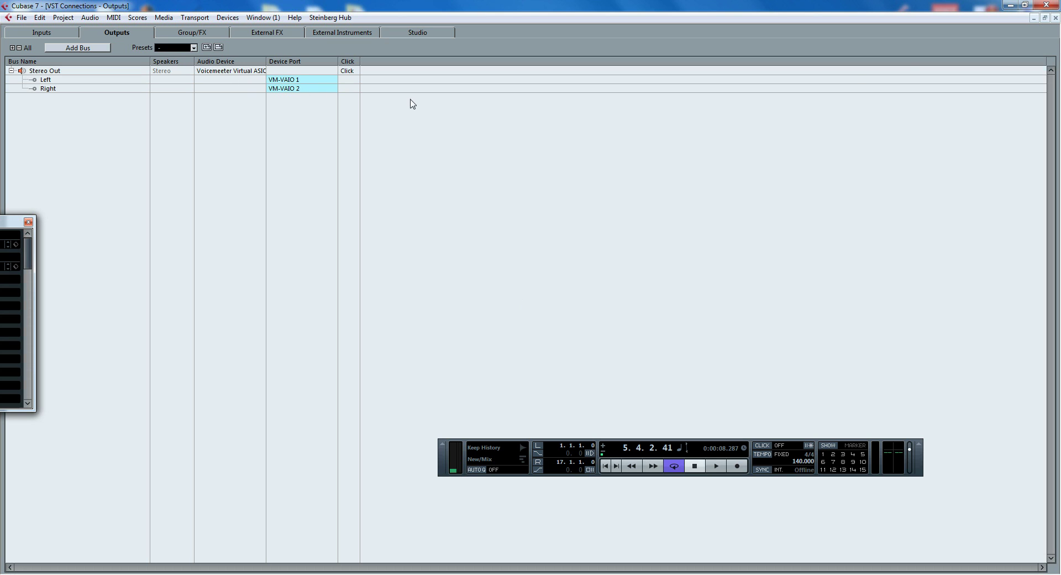
pyautogui.click(1055, 19)
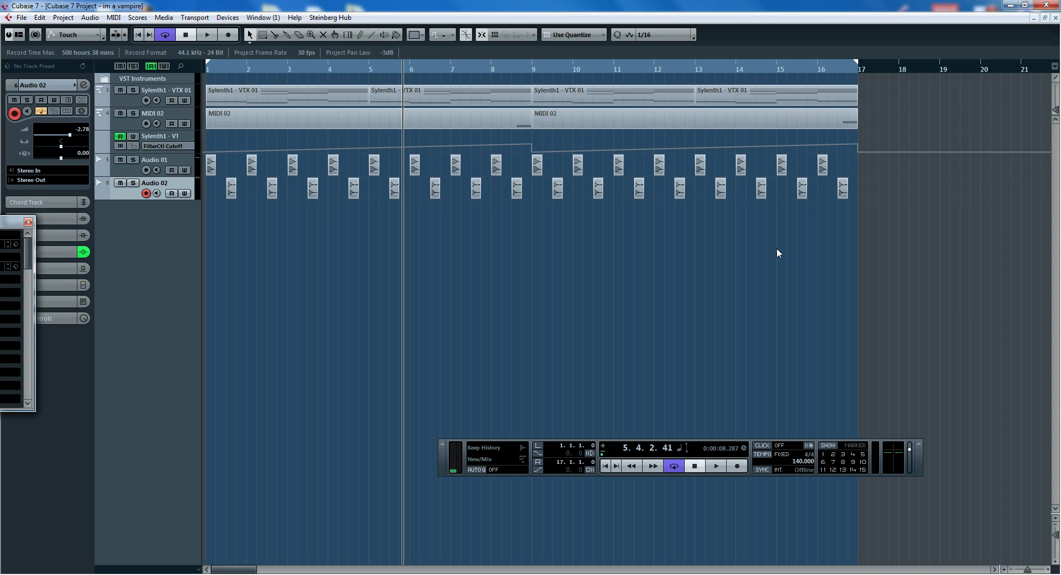
# Step: In VoiceMeeter, unmute hardware input 1 and then mute it again
pyautogui.hotkey('alt', 'Tab')
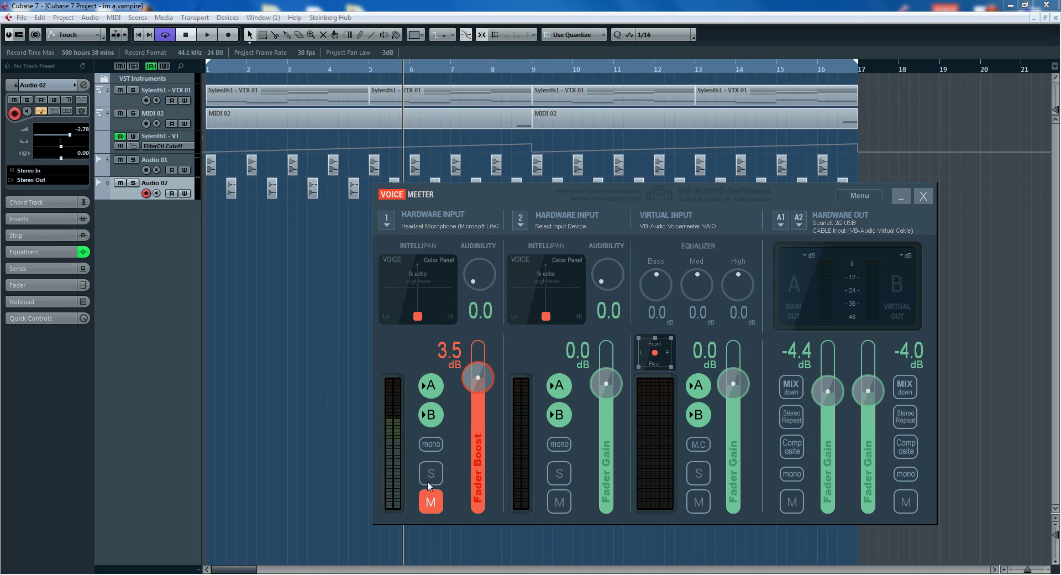
pyautogui.click(431, 501)
pyautogui.click(432, 504)
# Step: Play the im a vampire project while watching VoiceMeeter's output meters, then stop near bar 8
pyautogui.click(251, 320)
pyautogui.press('space')
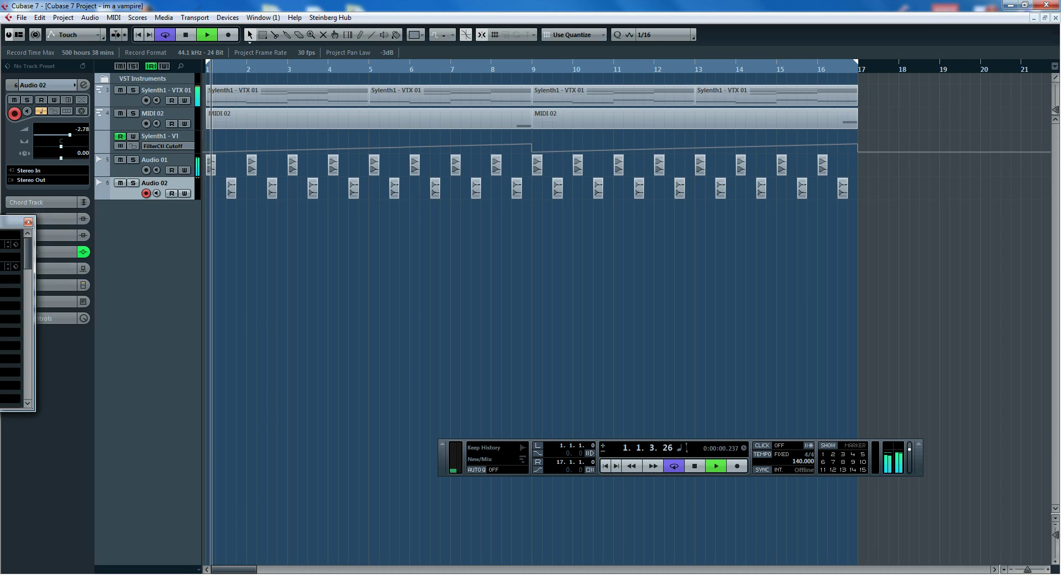
pyautogui.click(123, 516)
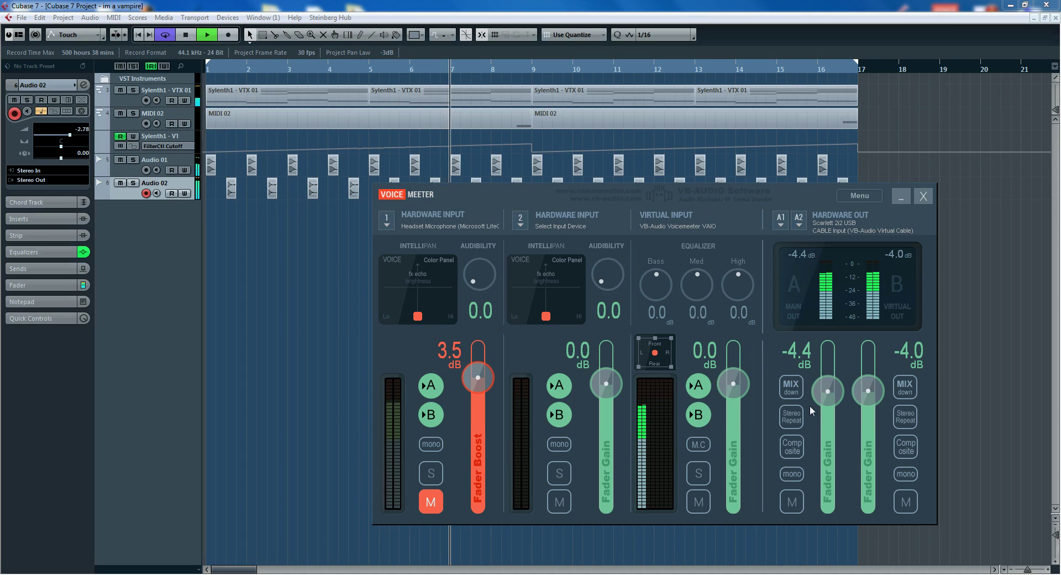
pyautogui.click(272, 473)
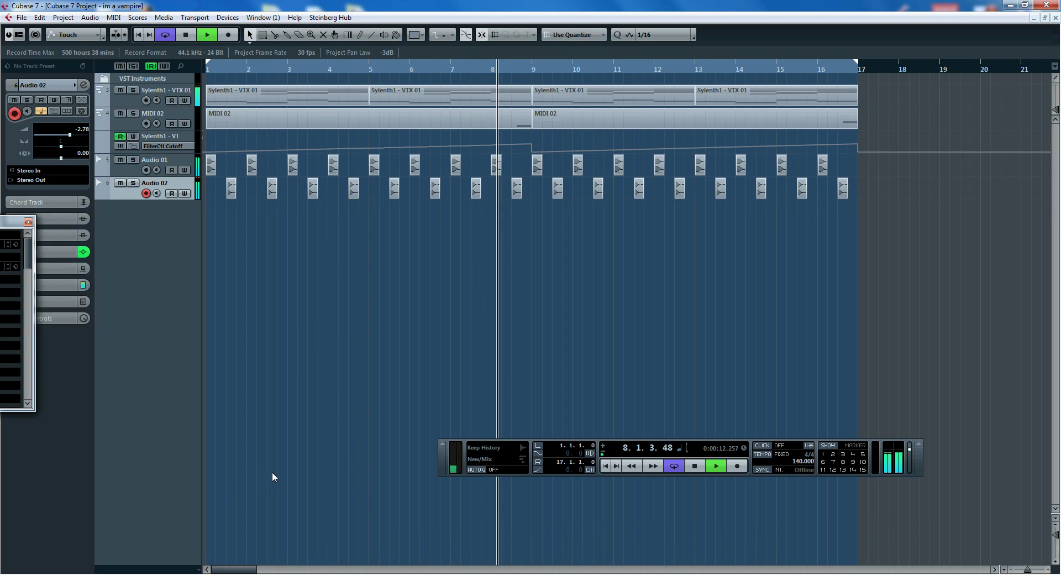
pyautogui.press('space')
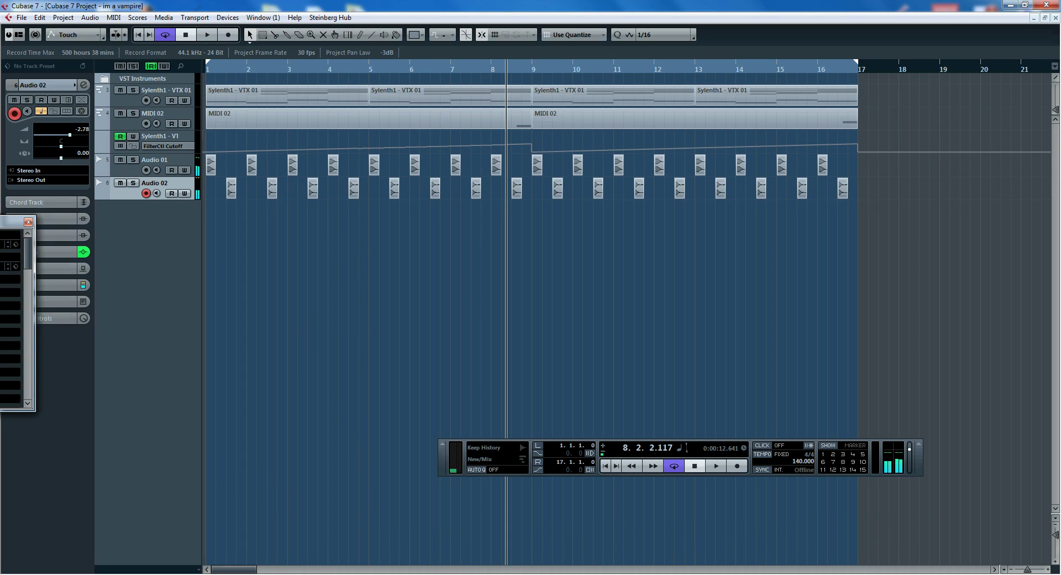
pyautogui.hotkey('alt', 'Tab')
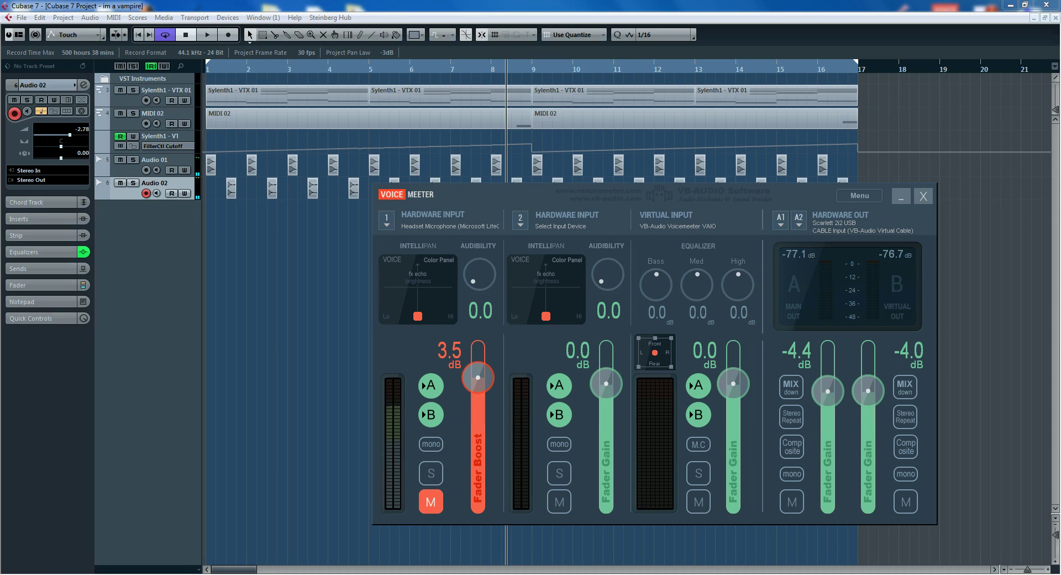
pyautogui.rightClick(989, 572)
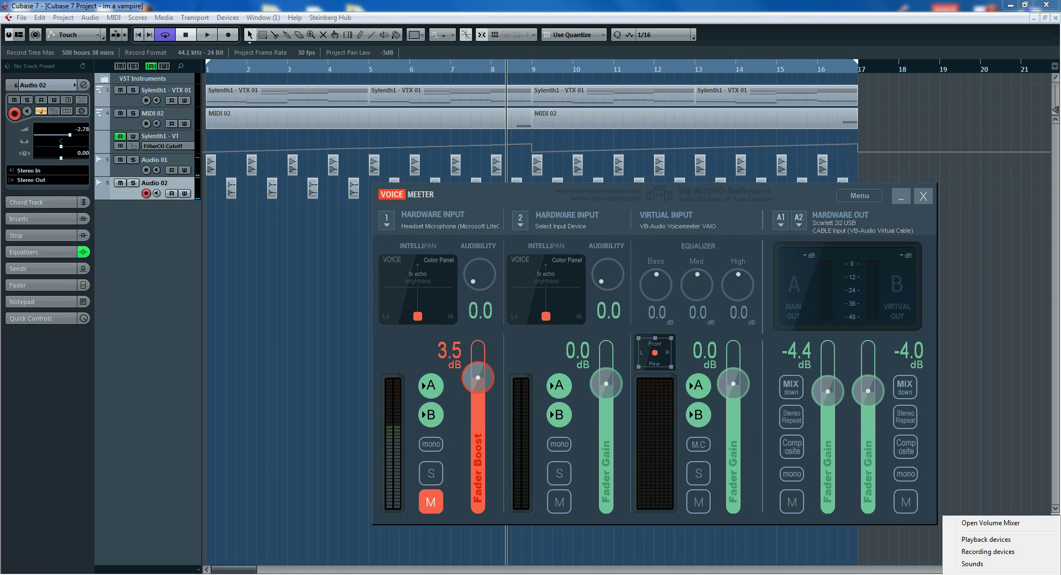
pyautogui.click(989, 552)
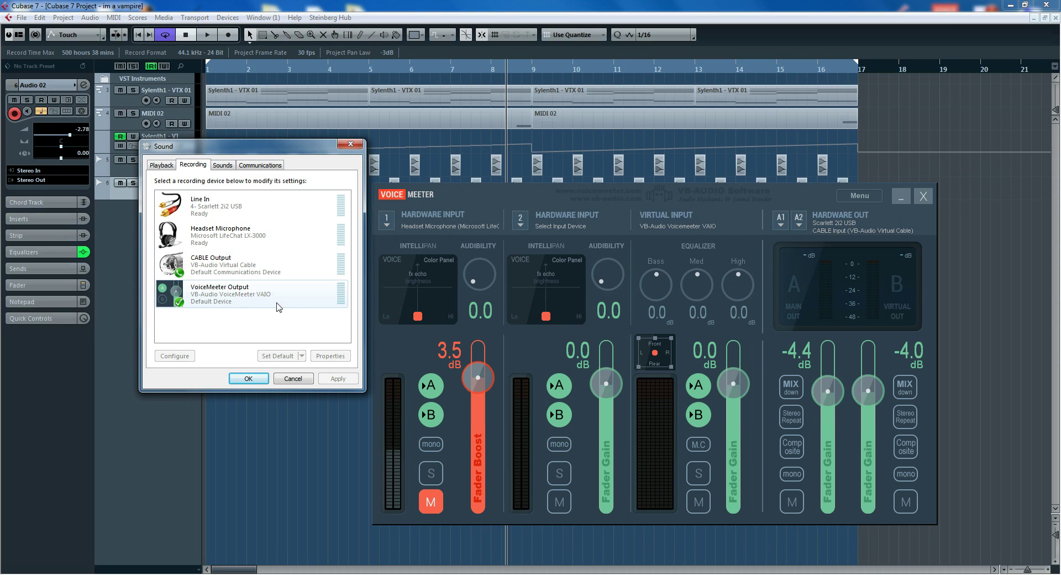
pyautogui.click(353, 145)
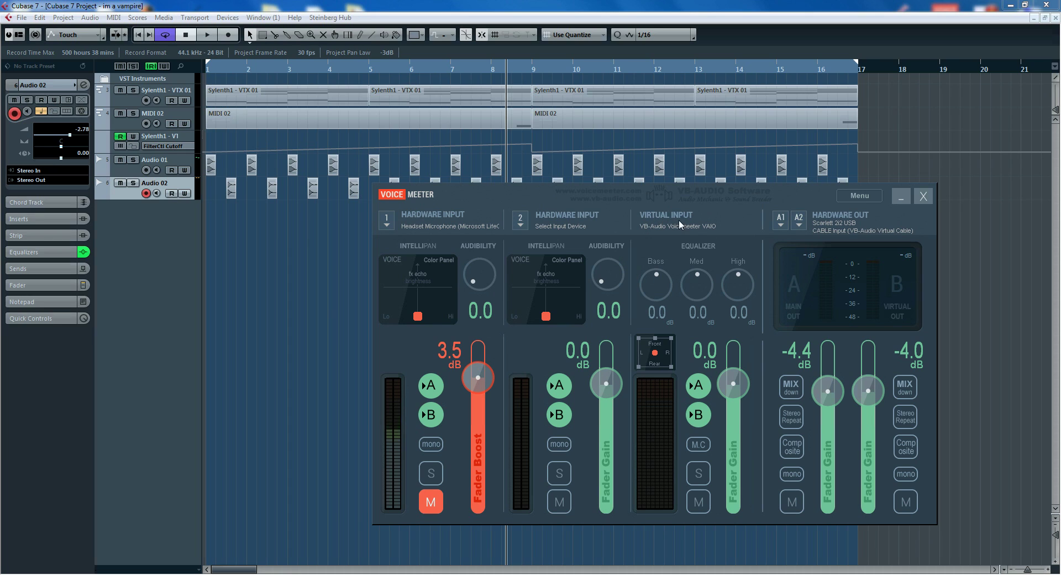
# Step: Check the A1 and A2 hardware outputs, keeping A2 on WDM: CABLE Input (VB-Audio Virtual Cable)
pyautogui.click(779, 226)
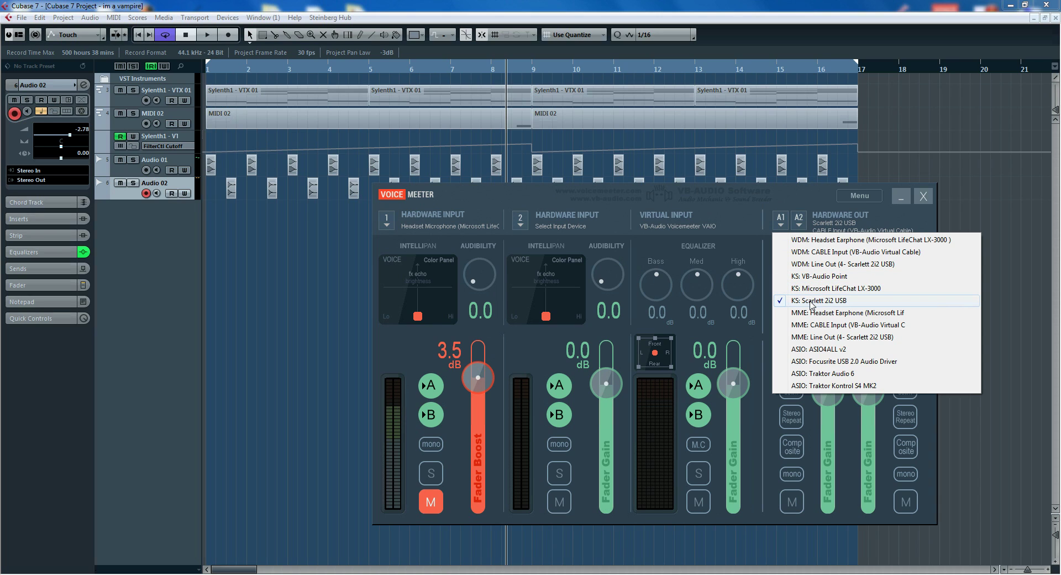
pyautogui.click(799, 229)
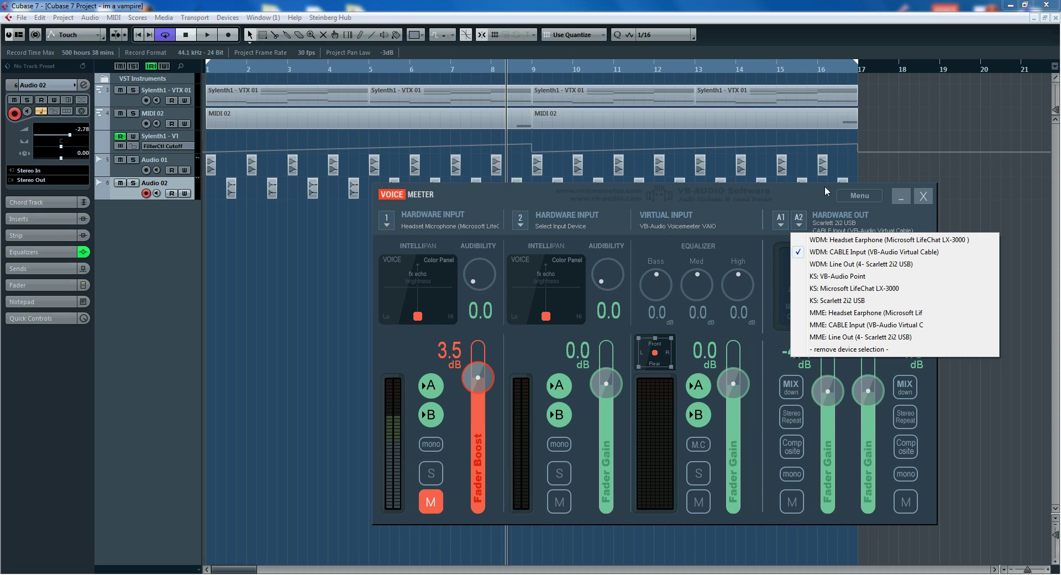
pyautogui.click(809, 196)
pyautogui.moveTo(809, 196); pyautogui.dragTo(751, 185)
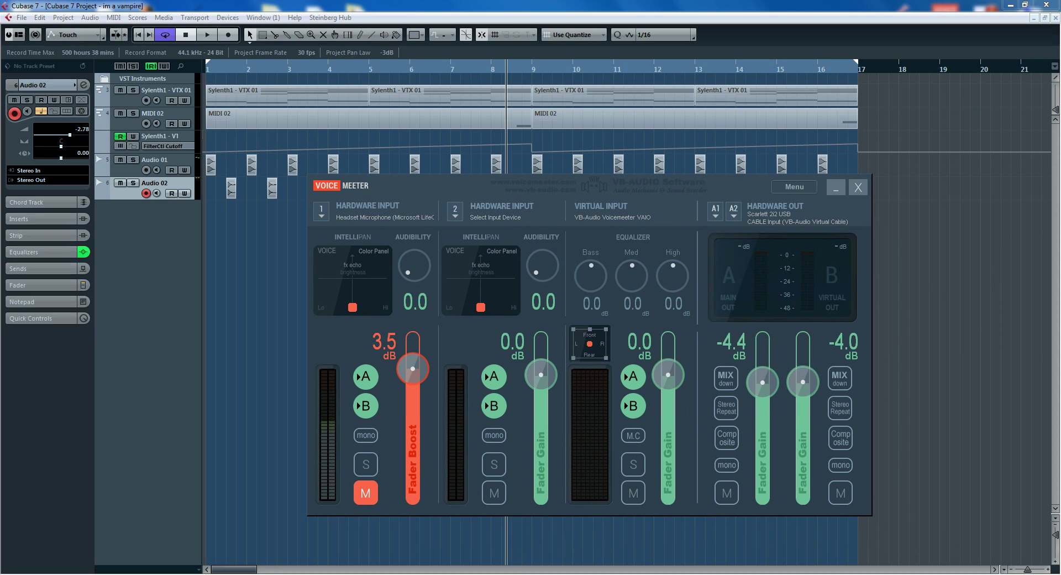
pyautogui.click(735, 213)
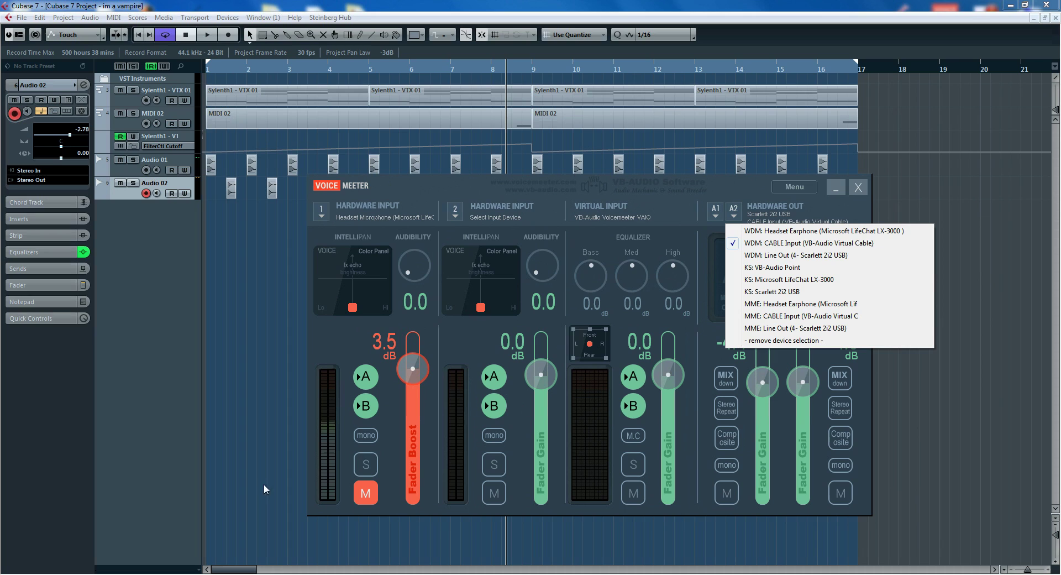
pyautogui.click(237, 447)
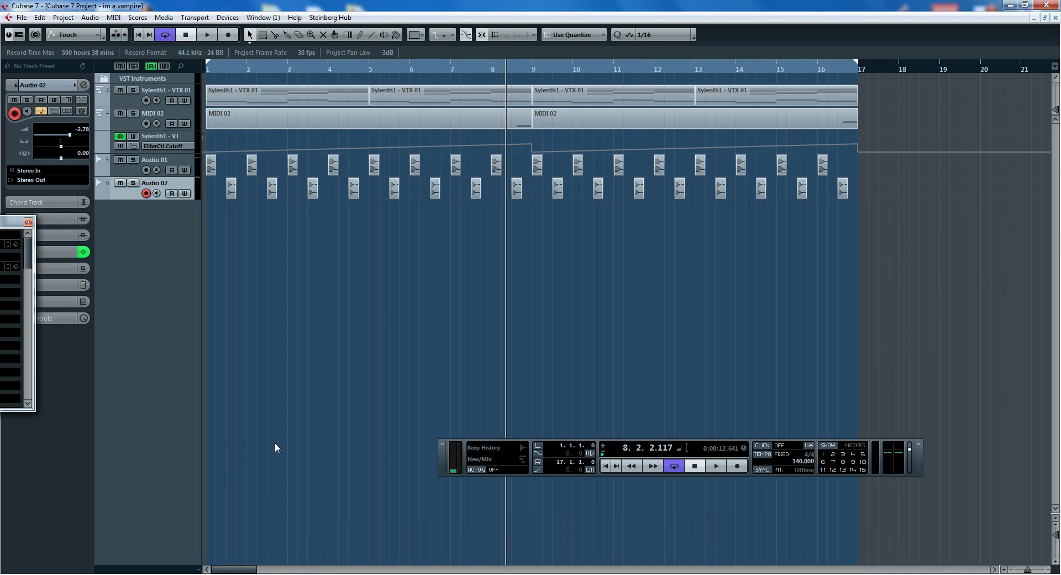
# Step: Play the project from bar 1 and view Windows recording devices showing signal on CABLE Output
pyautogui.press('.')
pyautogui.press('space')
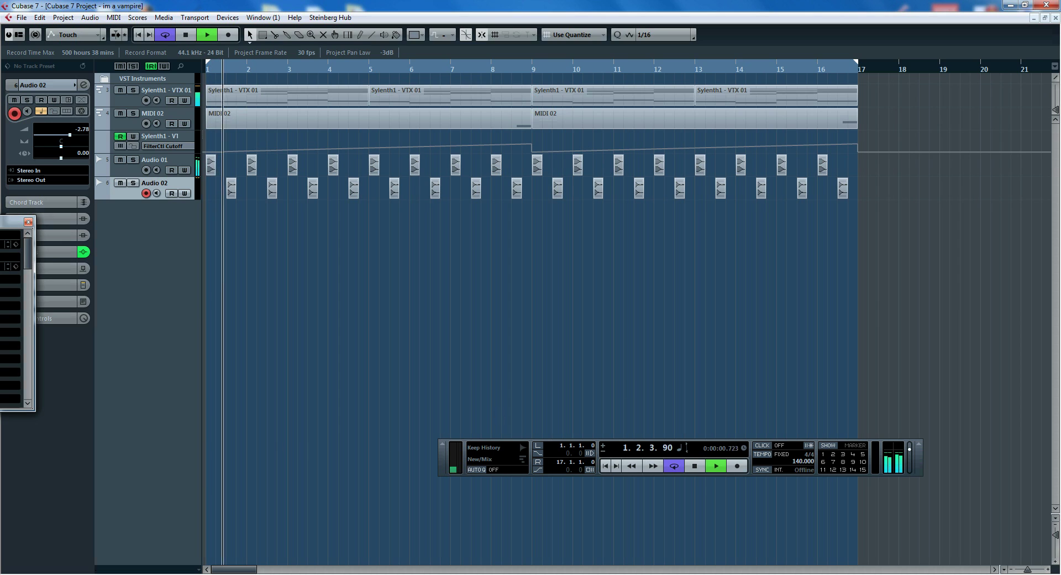
pyautogui.rightClick(947, 574)
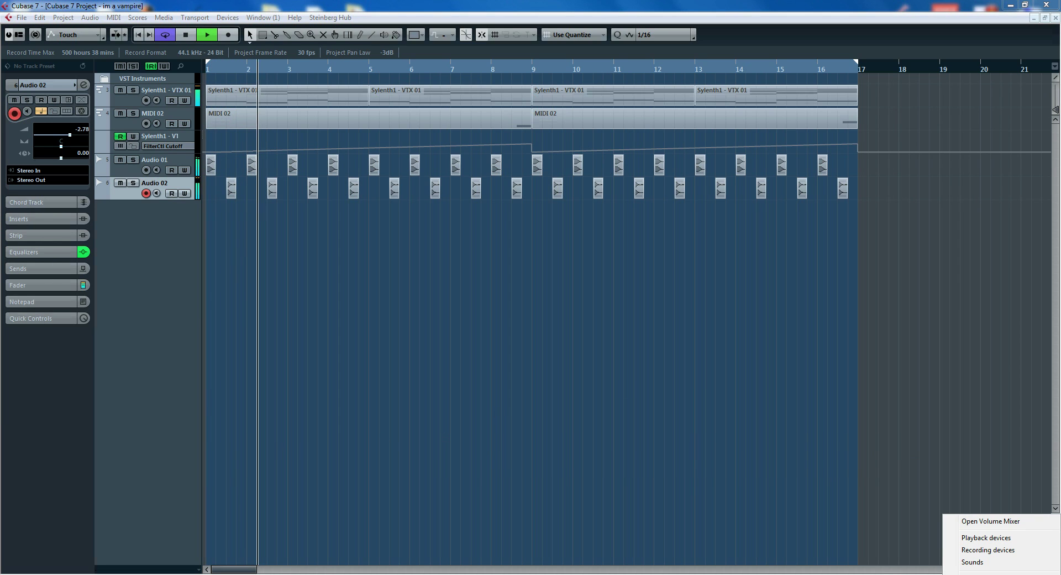
pyautogui.click(986, 550)
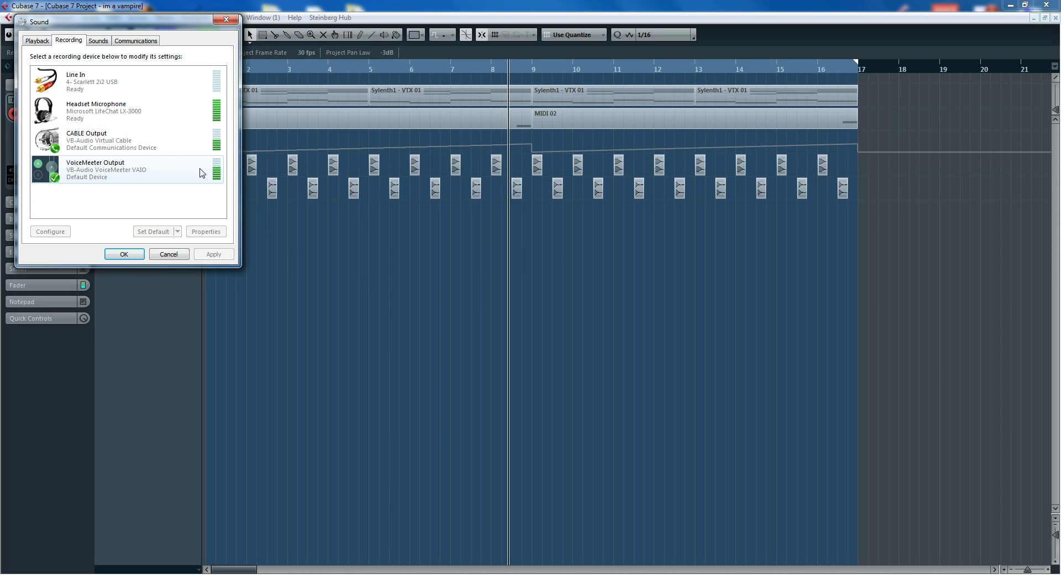
pyautogui.click(396, 11)
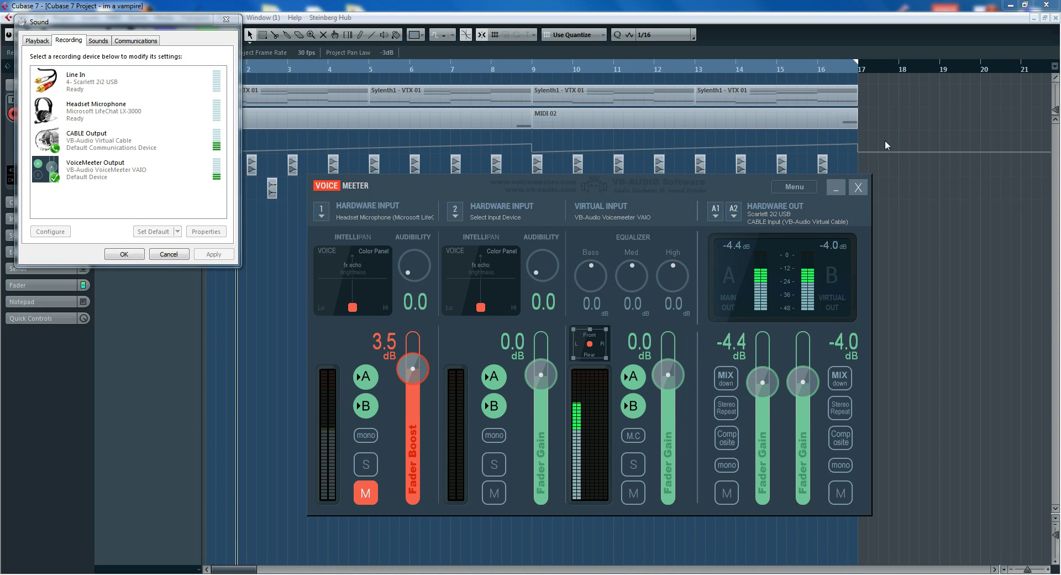
# Step: Stop playback at 7.3.1.85 and select the Expression Encoder 4 Screen Capture desktop shortcut
pyautogui.click(960, 171)
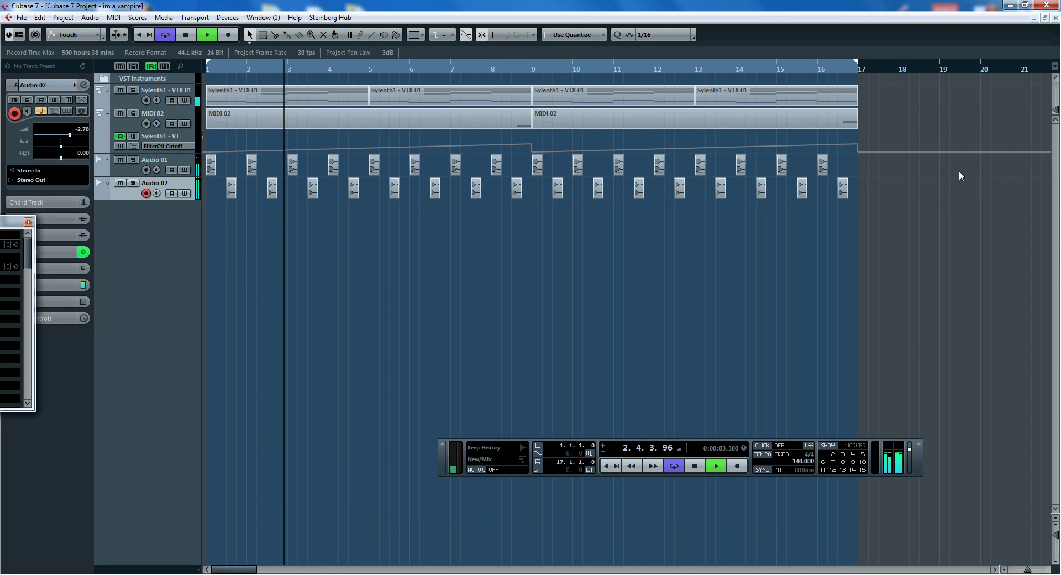
pyautogui.click(1010, 4)
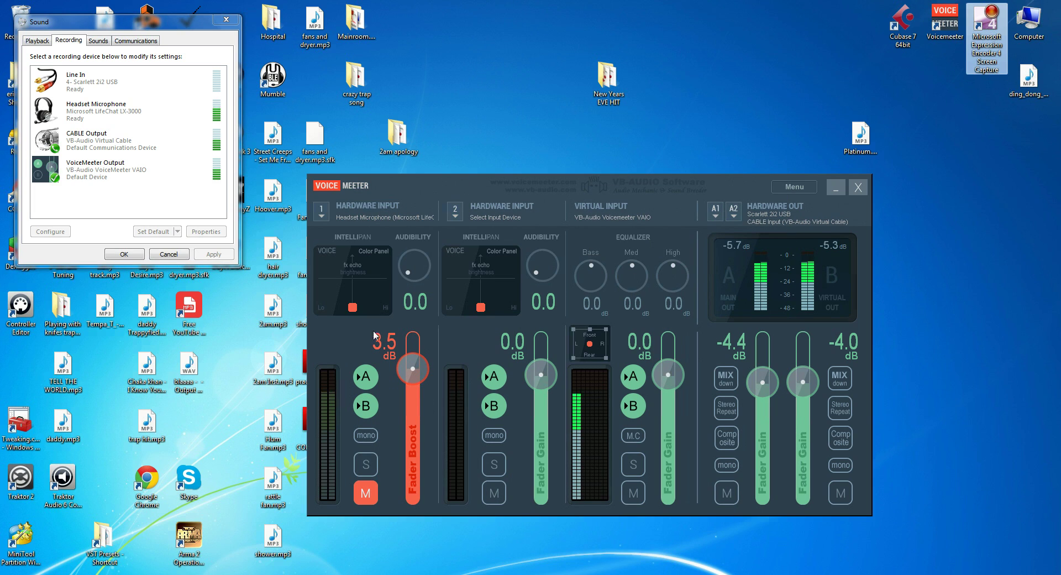
pyautogui.hotkey('alt', 'Tab')
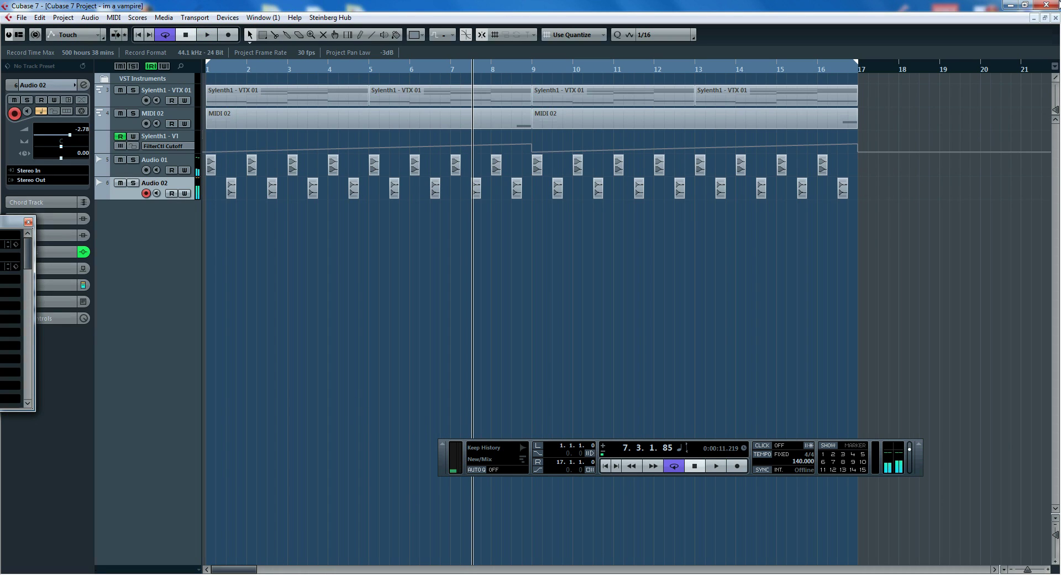
pyautogui.click(1009, 4)
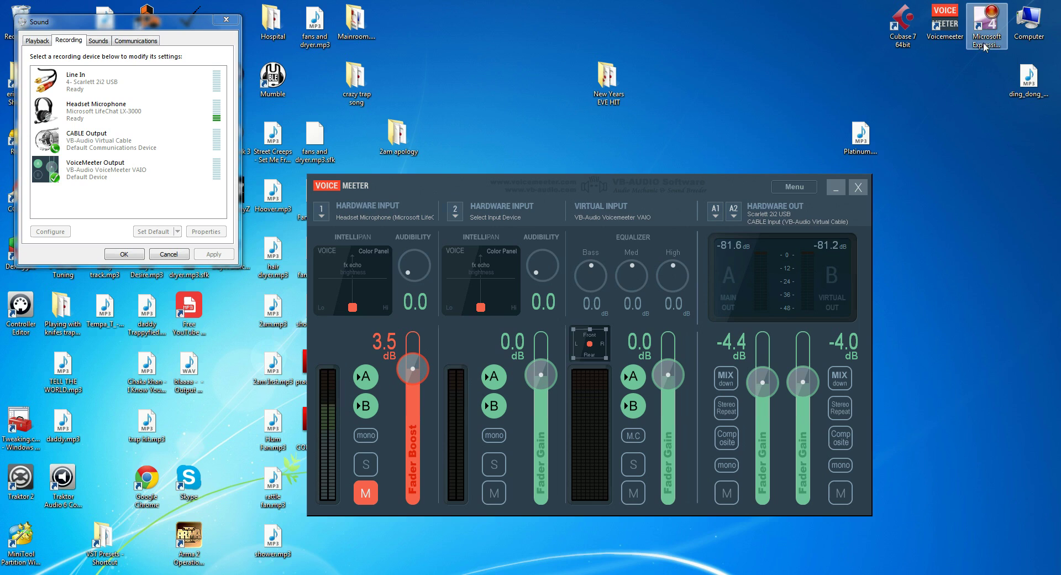
pyautogui.click(990, 24)
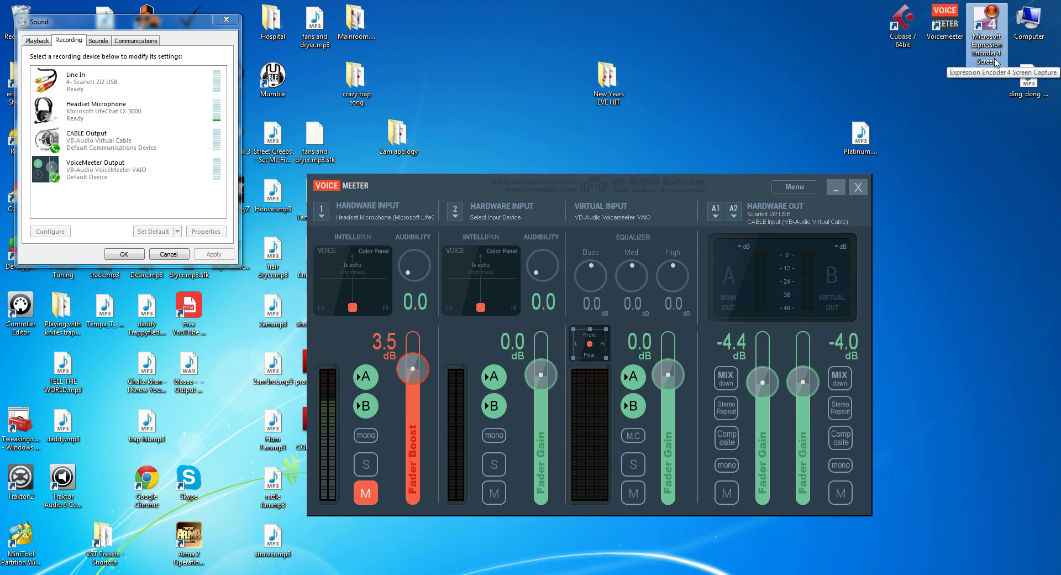
pyautogui.hotkey('alt', 'Tab')
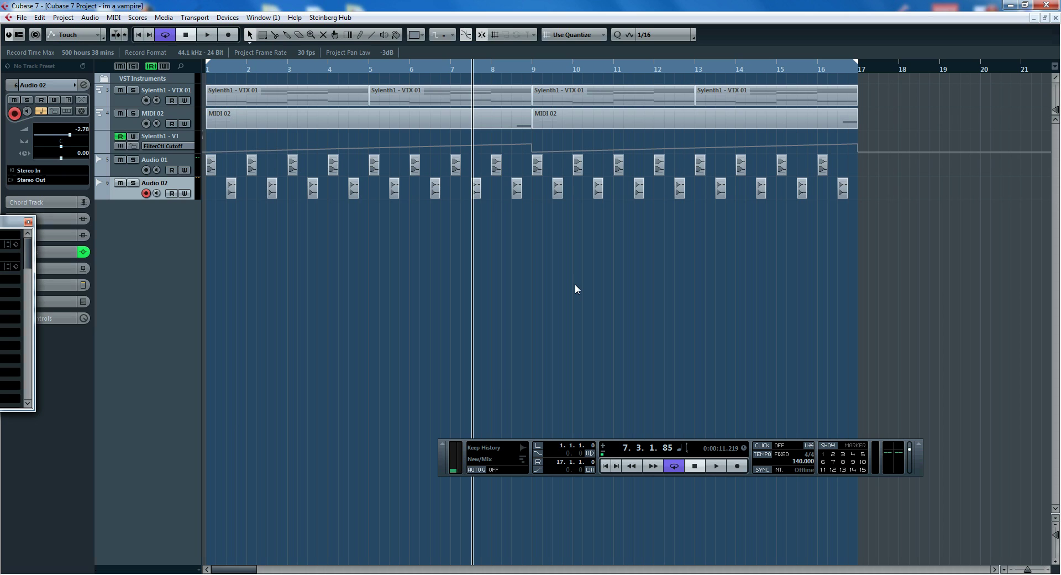
pyautogui.click(238, 19)
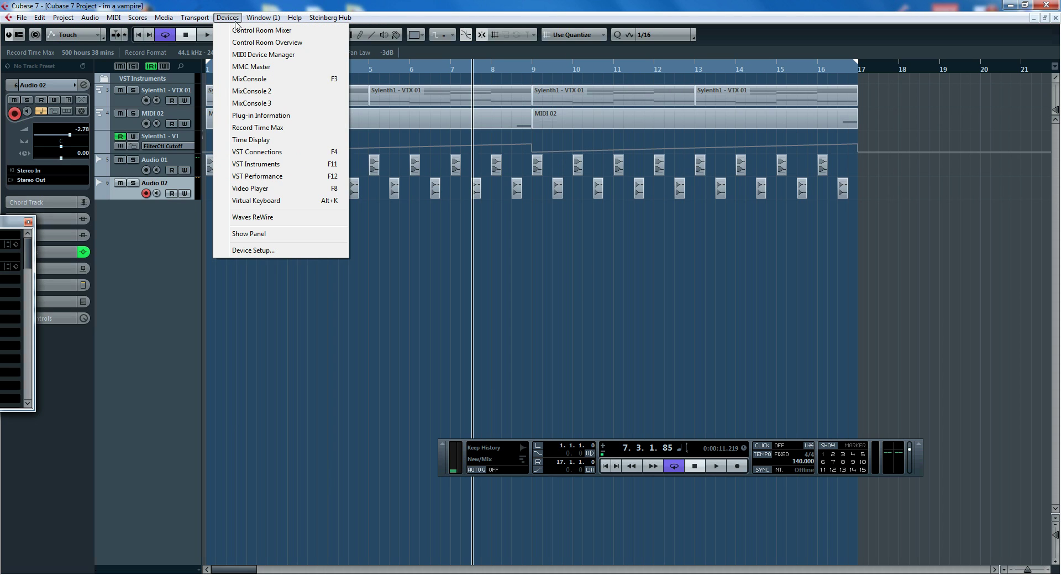
pyautogui.click(260, 250)
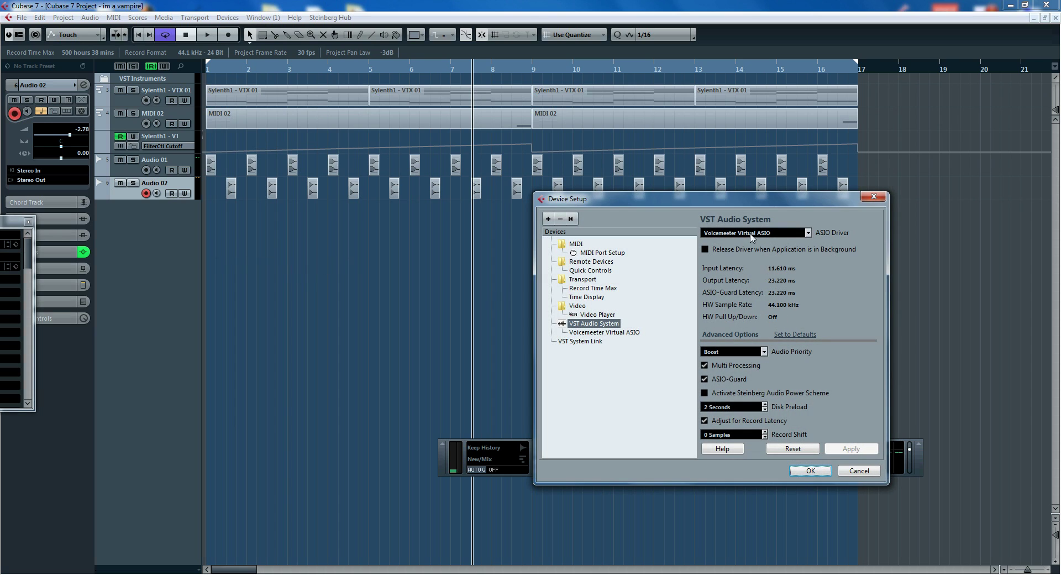
pyautogui.click(831, 469)
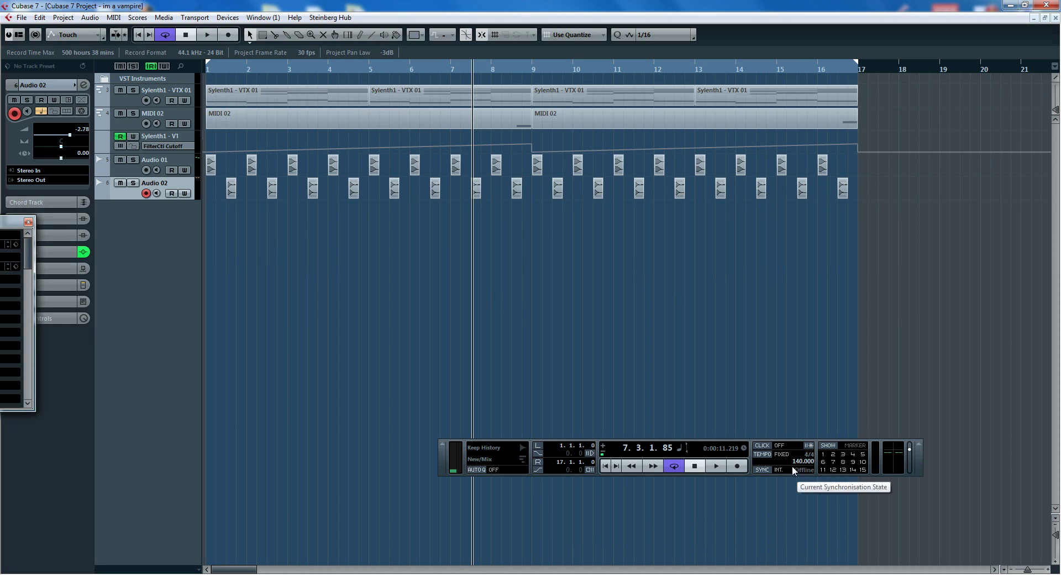
pyautogui.press('F4')
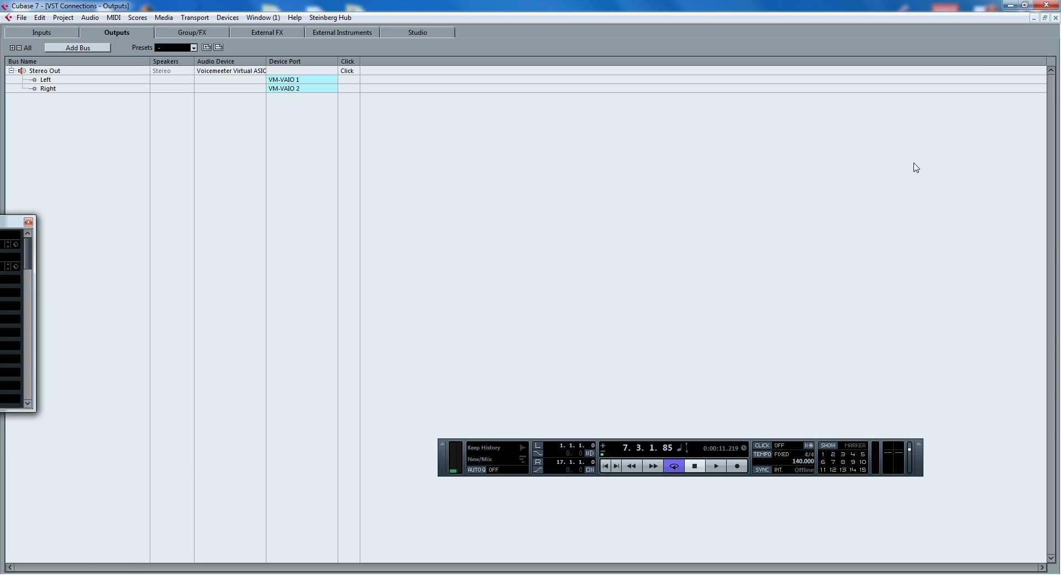
pyautogui.click(1055, 20)
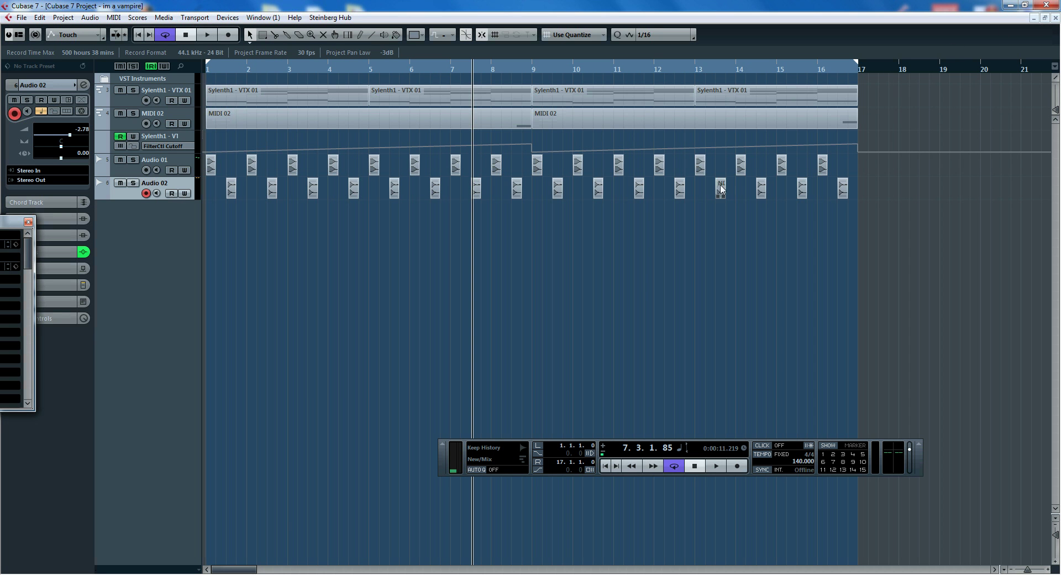